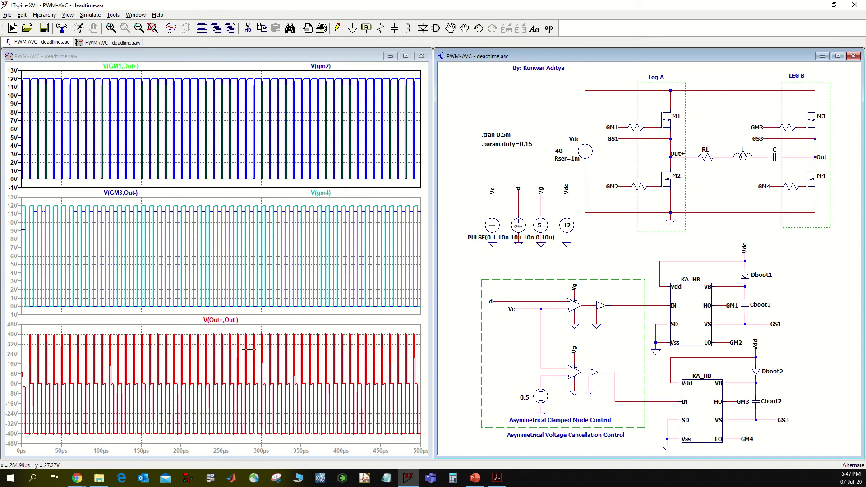
# Zoom the gate-drive and output-voltage plots to about 288–376µs to show individual switching cycles
pyautogui.moveTo(255, 324); pyautogui.dragTo(323, 446)
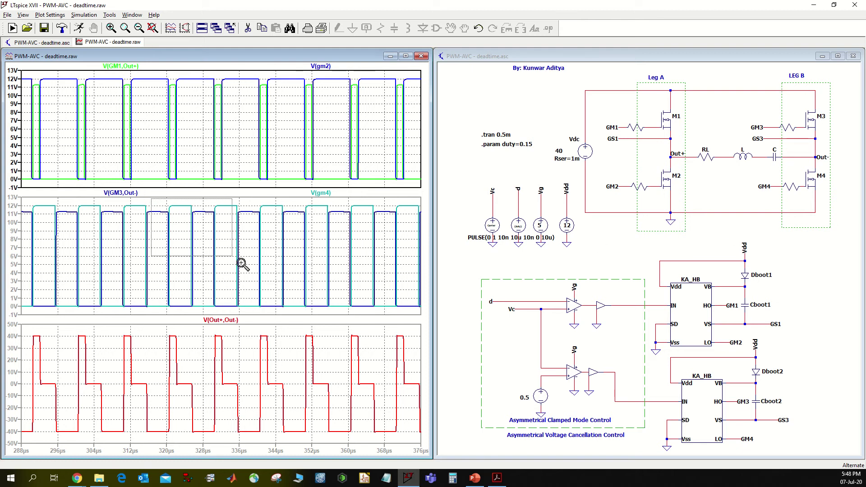
# Narrow the waveform view further to 315–365µs, then return focus to the schematic
pyautogui.moveTo(144, 197); pyautogui.dragTo(371, 317)
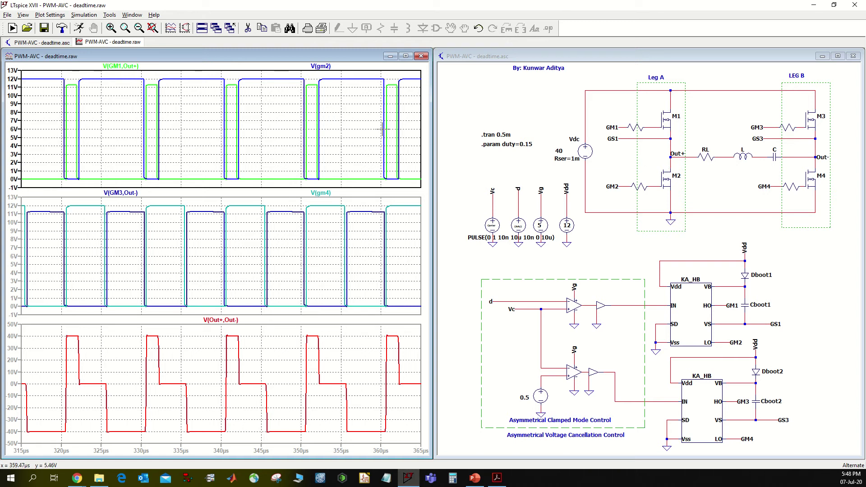
pyautogui.click(530, 160)
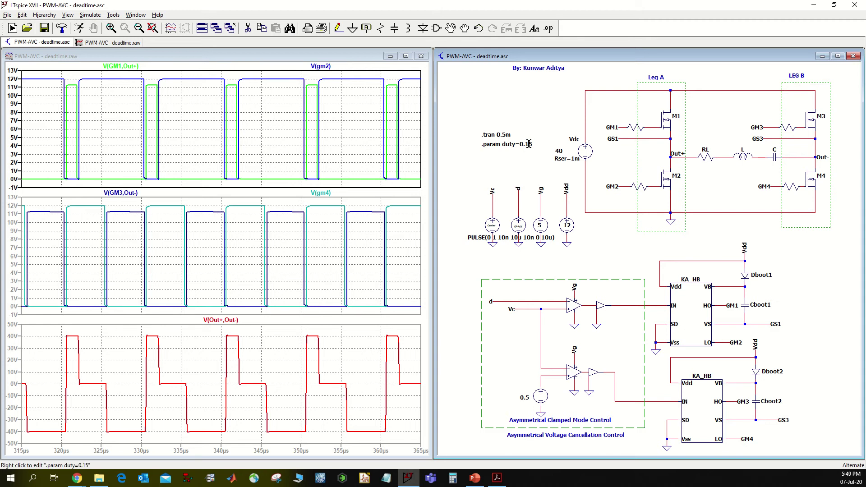
# Change the .param duty value from 0.15 to 0.4 and re-run the simulation
pyautogui.rightClick(509, 144)
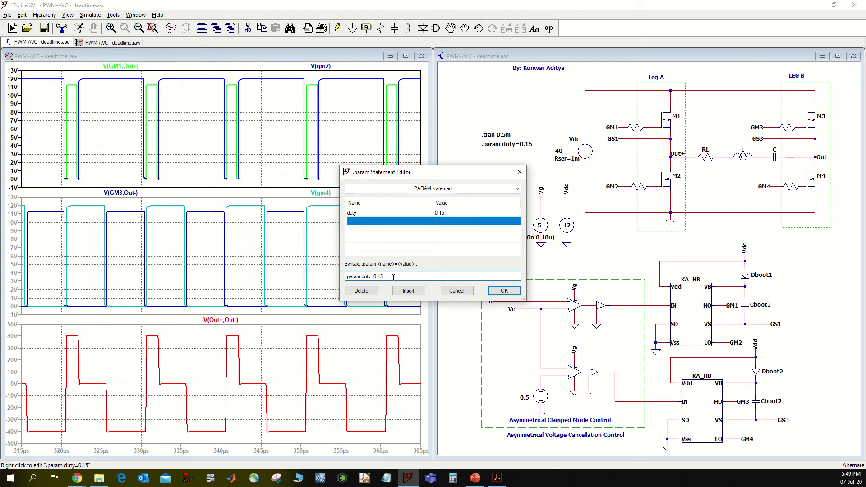
pyautogui.moveTo(381, 276); pyautogui.dragTo(380, 277)
pyautogui.write('4')
pyautogui.click(505, 291)
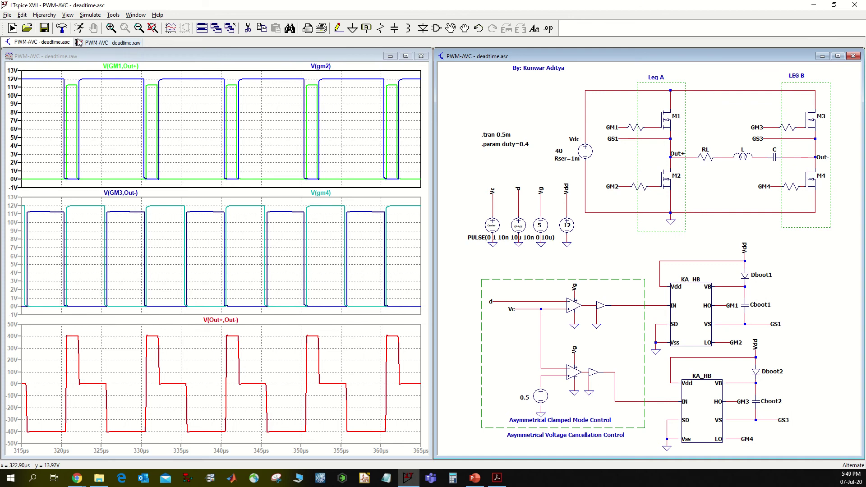
pyautogui.click(79, 27)
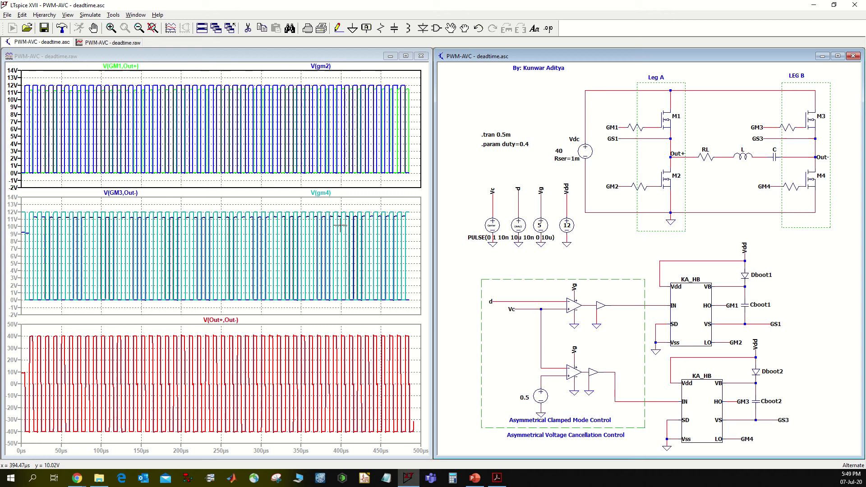
# Magnify the duty-0.4 gate and output waveforms to 318–384µs
pyautogui.click(276, 73)
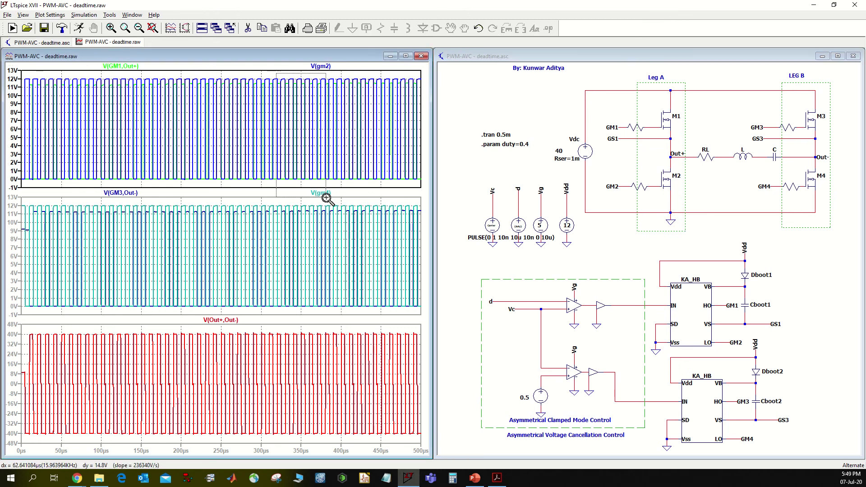
pyautogui.moveTo(276, 74); pyautogui.dragTo(330, 203)
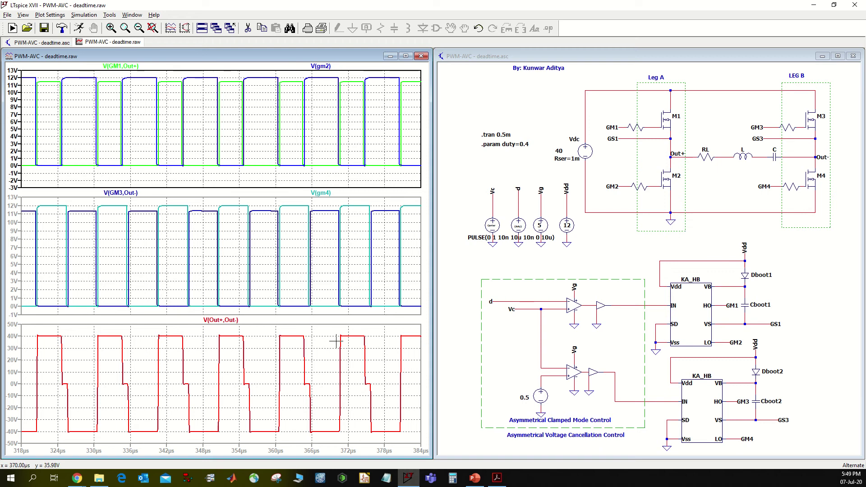
# Probe inductor L to plot its ±3.5A current I(L) in the bottom pane
pyautogui.click(321, 347)
pyautogui.click(723, 190)
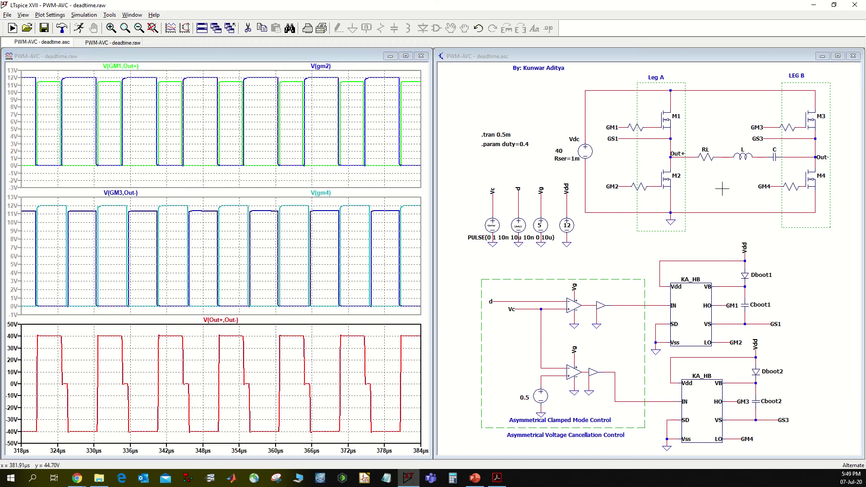
pyautogui.click(749, 155)
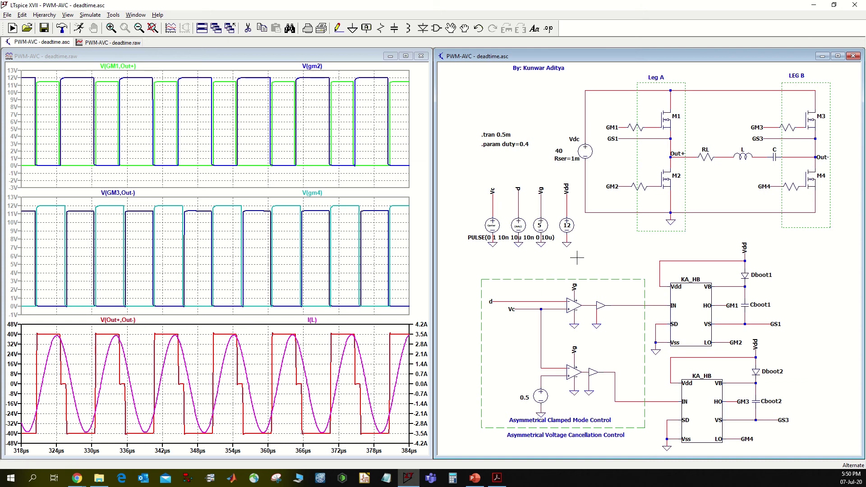
# Plot the V(vc) sawtooth carrier and the 0.4V V(d) duty reference in the top pane
pyautogui.moveTo(585, 257); pyautogui.dragTo(593, 254)
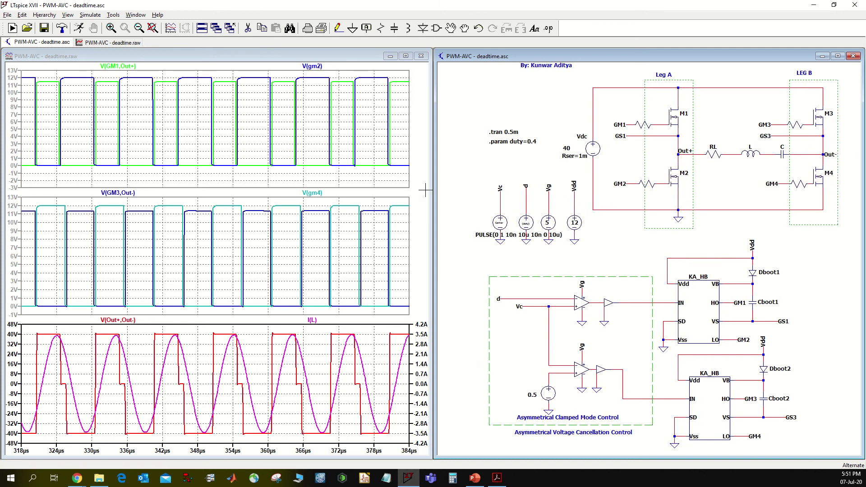
pyautogui.click(391, 171)
pyautogui.click(497, 201)
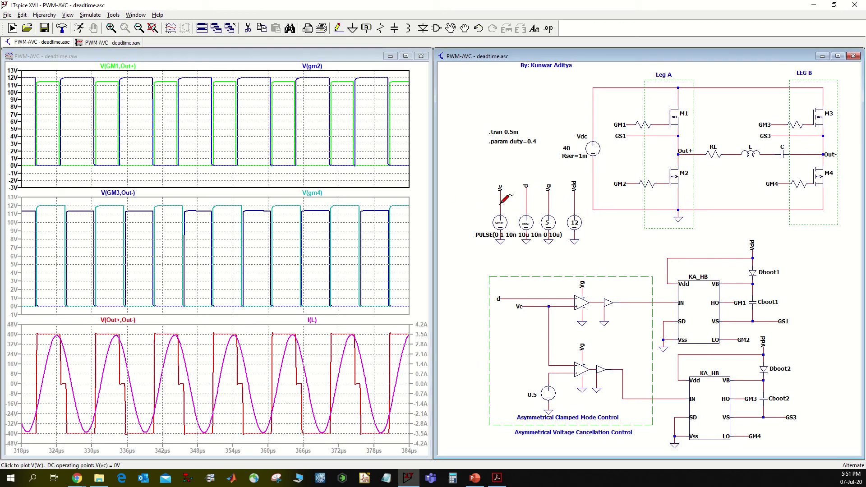
pyautogui.click(500, 200)
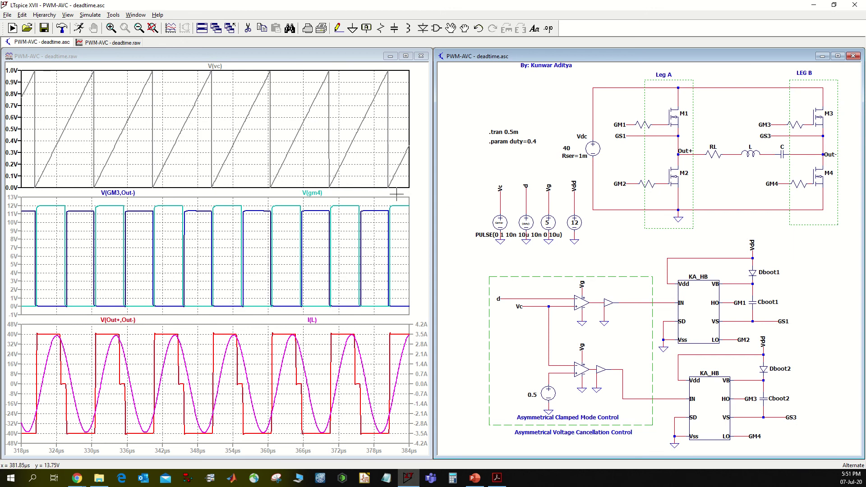
pyautogui.click(528, 199)
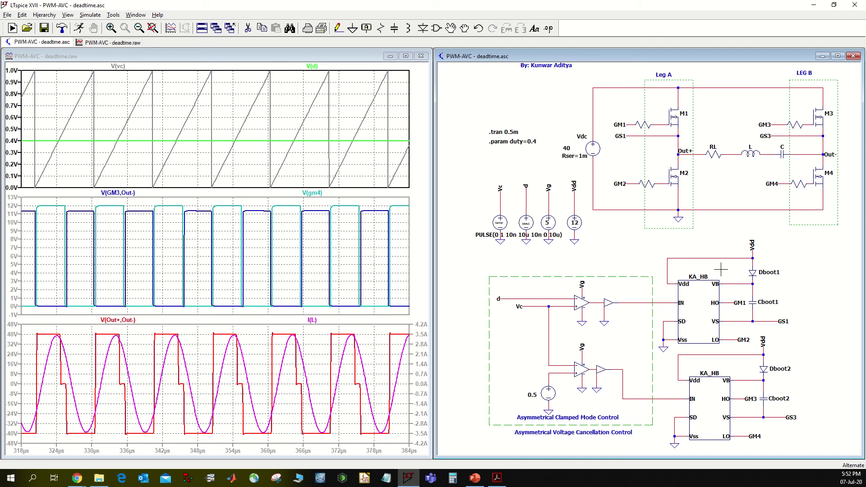
# Delete the I(L) trace, leaving only V(Out+,Out-) in the bottom plot
pyautogui.moveTo(628, 344); pyautogui.dragTo(630, 343)
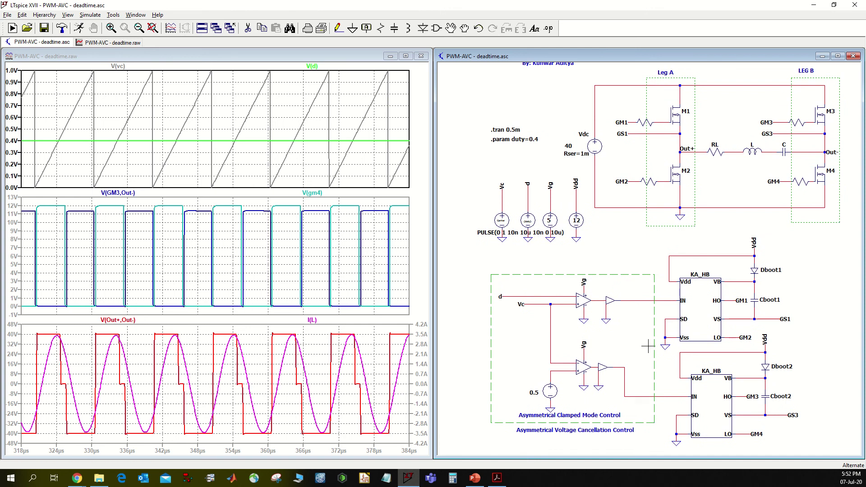
pyautogui.rightClick(319, 323)
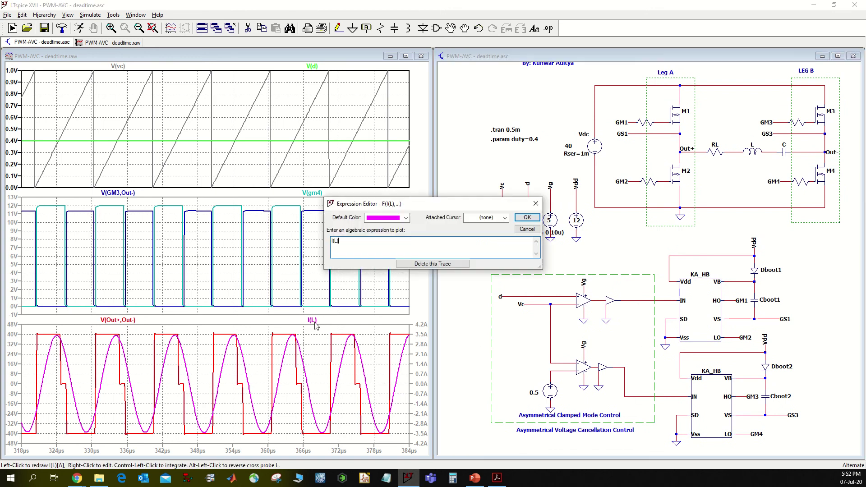
pyautogui.click(433, 267)
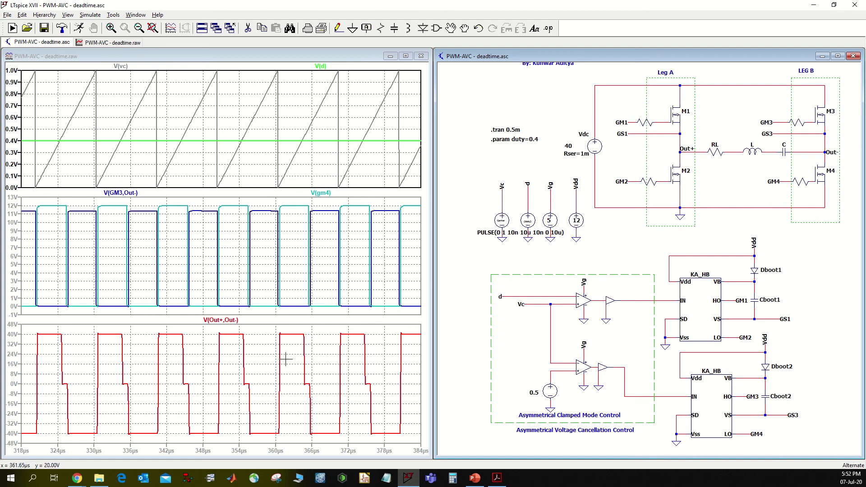
# Set duty to 0.0, re-run the simulation, and zoom to 328–416µs
pyautogui.rightClick(533, 140)
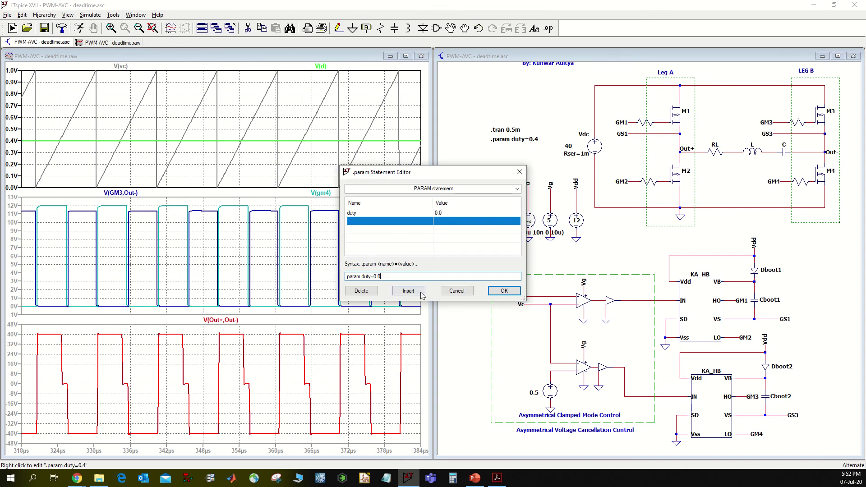
pyautogui.click(504, 291)
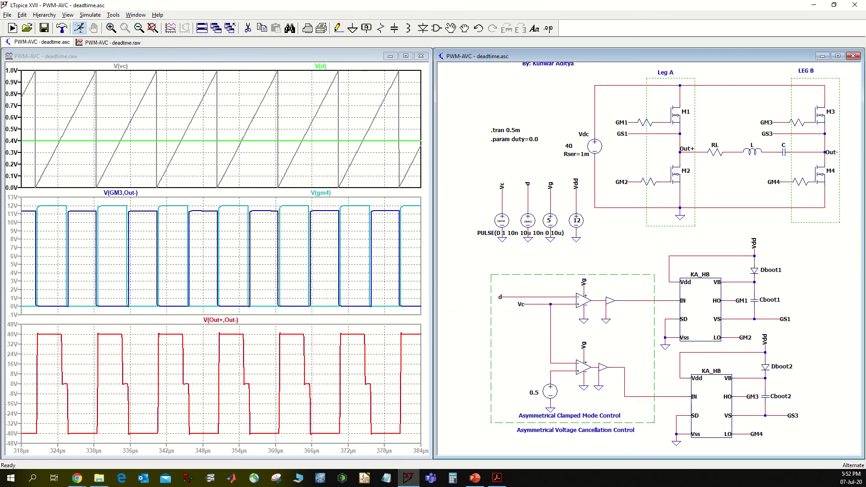
pyautogui.click(79, 27)
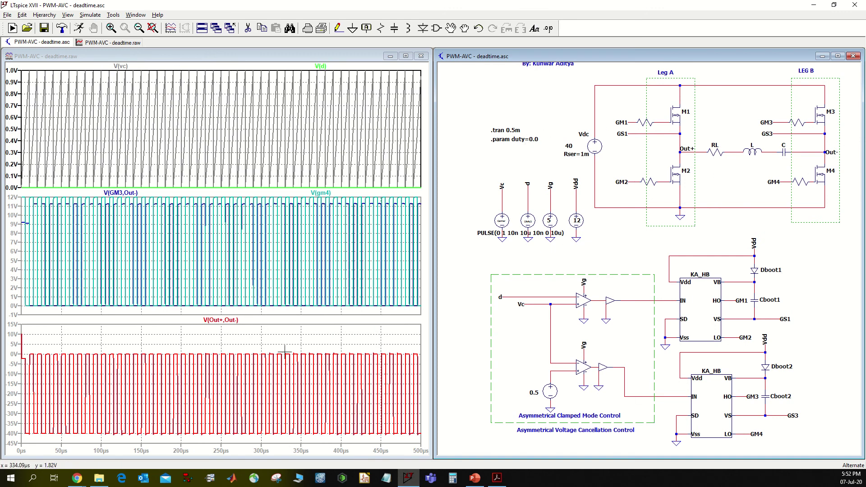
pyautogui.moveTo(284, 350); pyautogui.dragTo(354, 434)
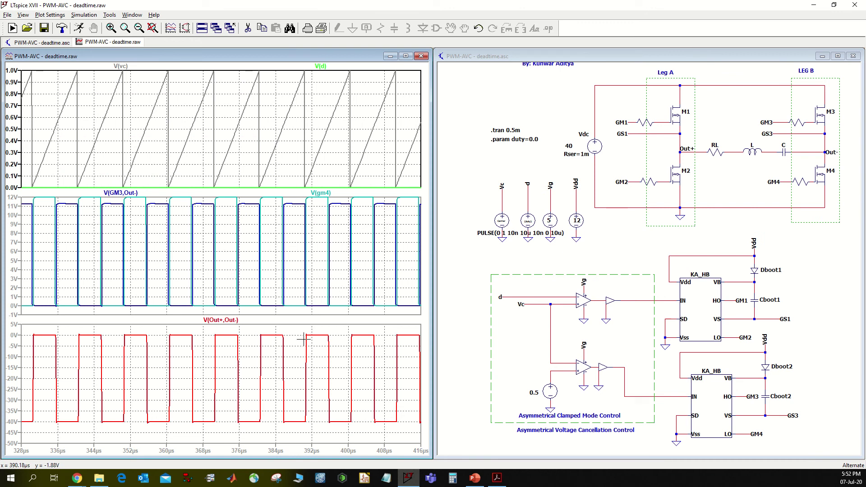